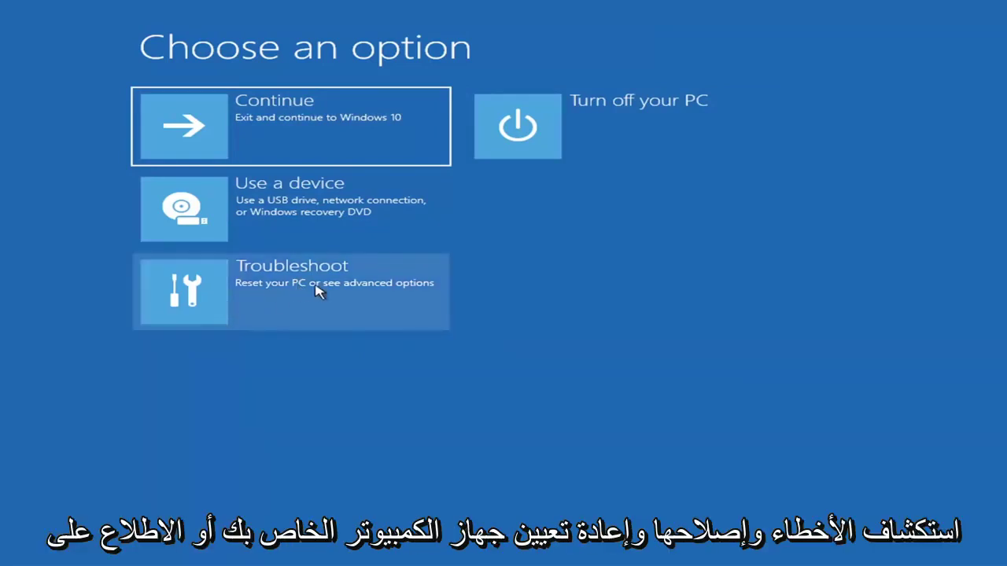
Run Startup Repair from the advanced troubleshooting options
{"action": "left_click", "coordinate": [376, 300]}
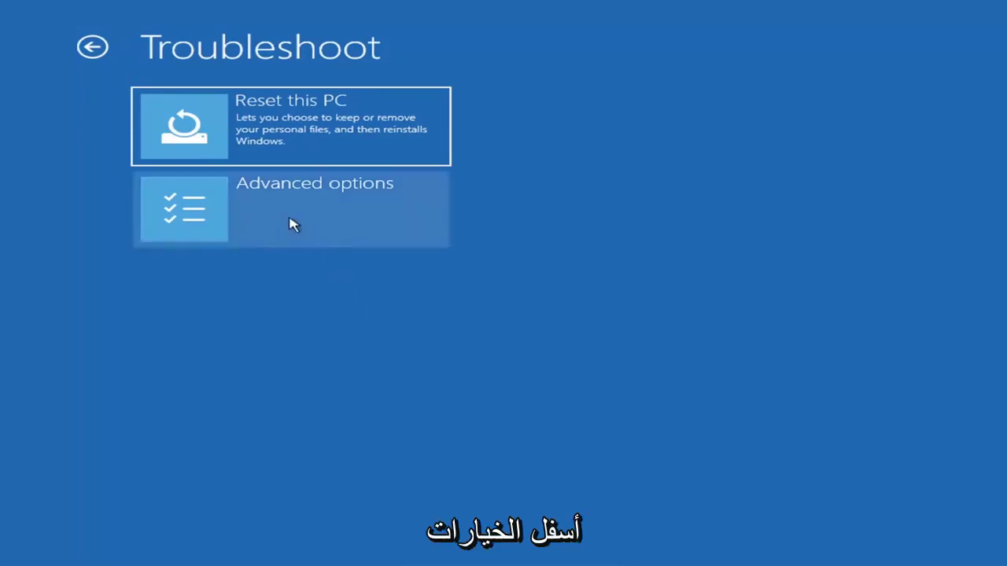
{"action": "left_click", "coordinate": [314, 214]}
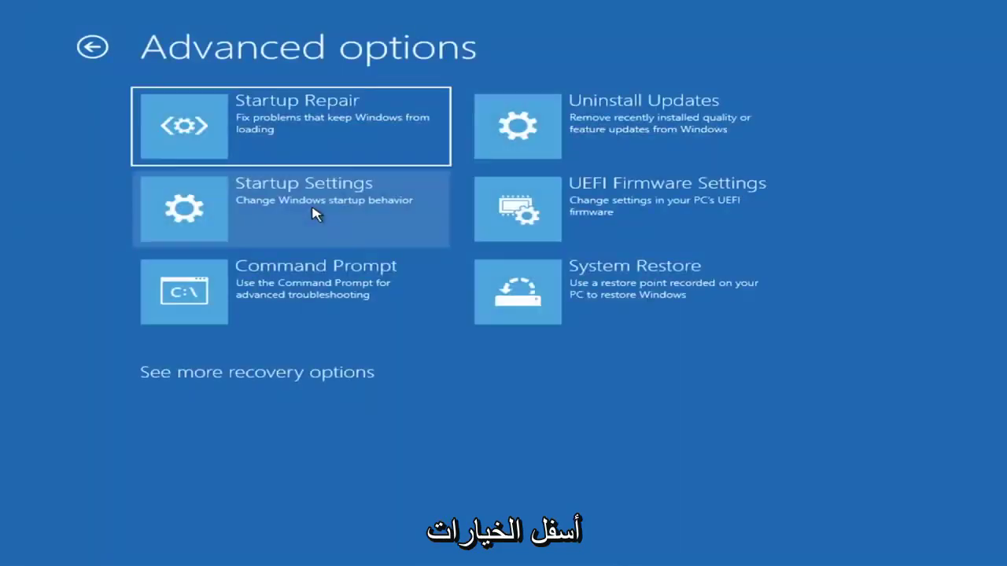
{"action": "left_click", "coordinate": [267, 140]}
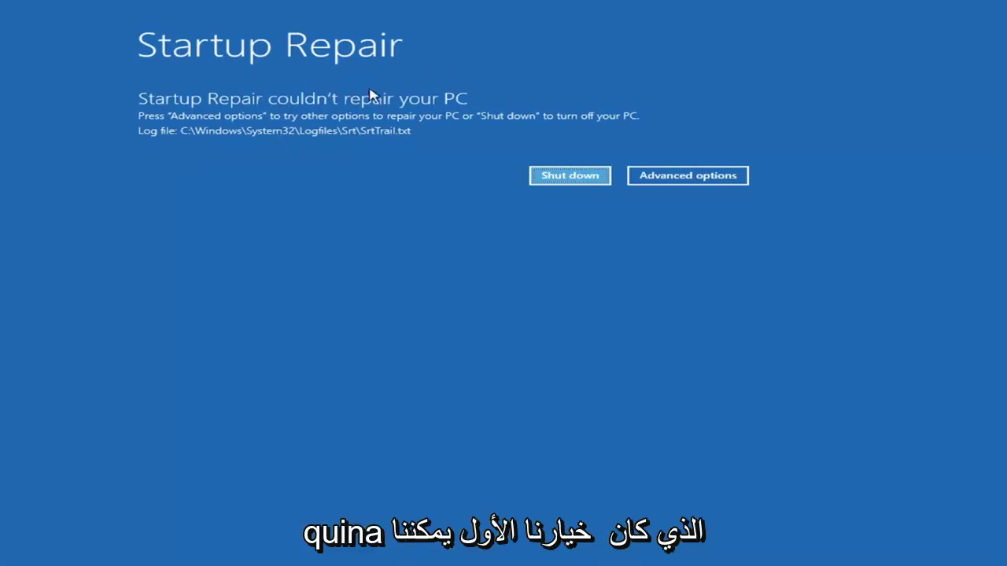
Go back into the advanced troubleshooting options, view the Startup Settings page and return to the options list
{"action": "left_click", "coordinate": [707, 177]}
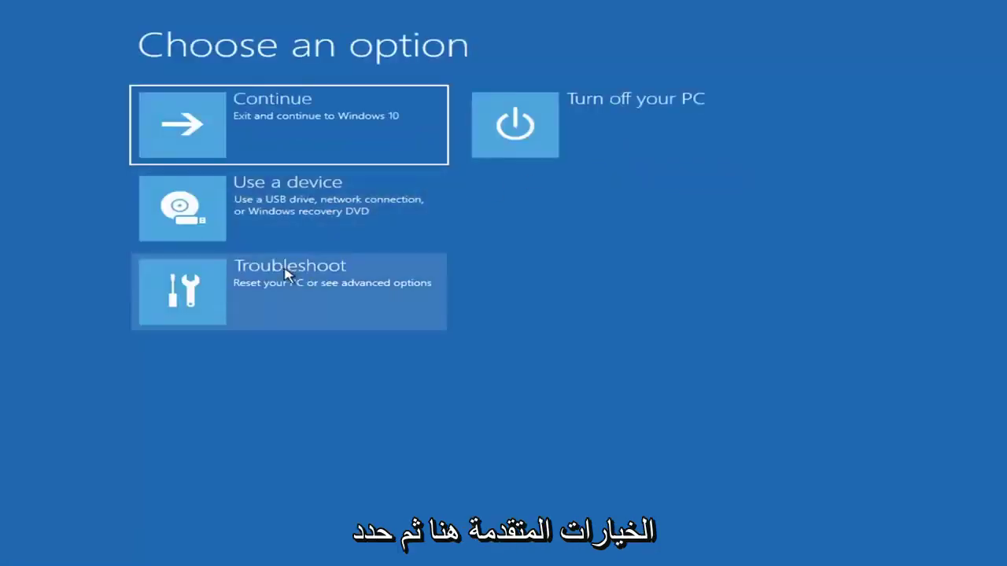
{"action": "left_click", "coordinate": [252, 302]}
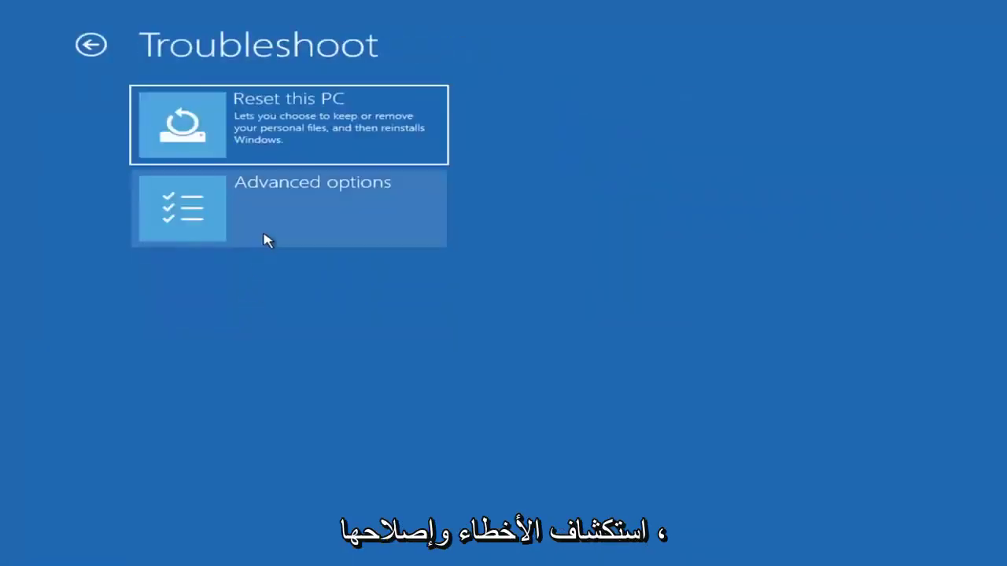
{"action": "left_click", "coordinate": [263, 219]}
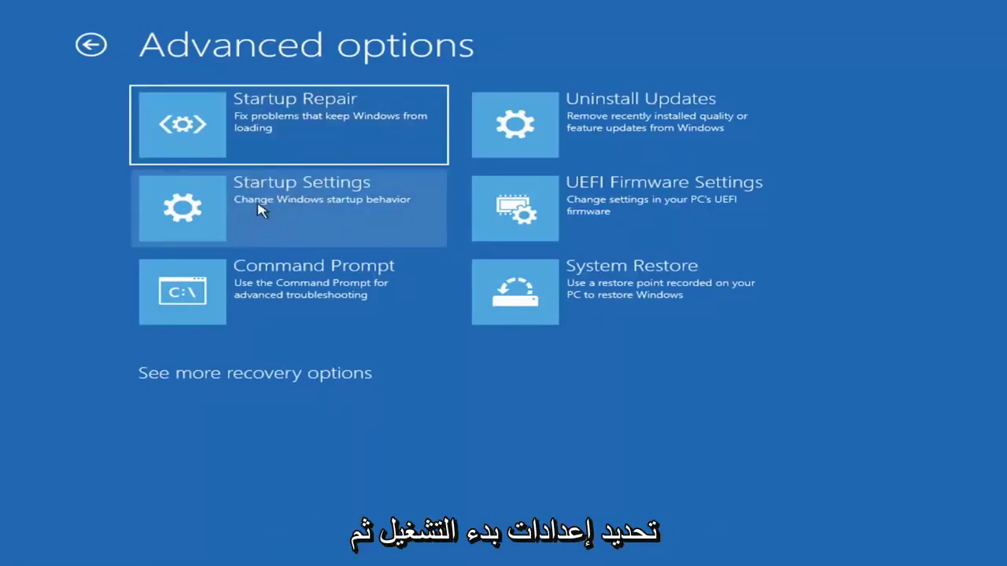
{"action": "left_click", "coordinate": [261, 210]}
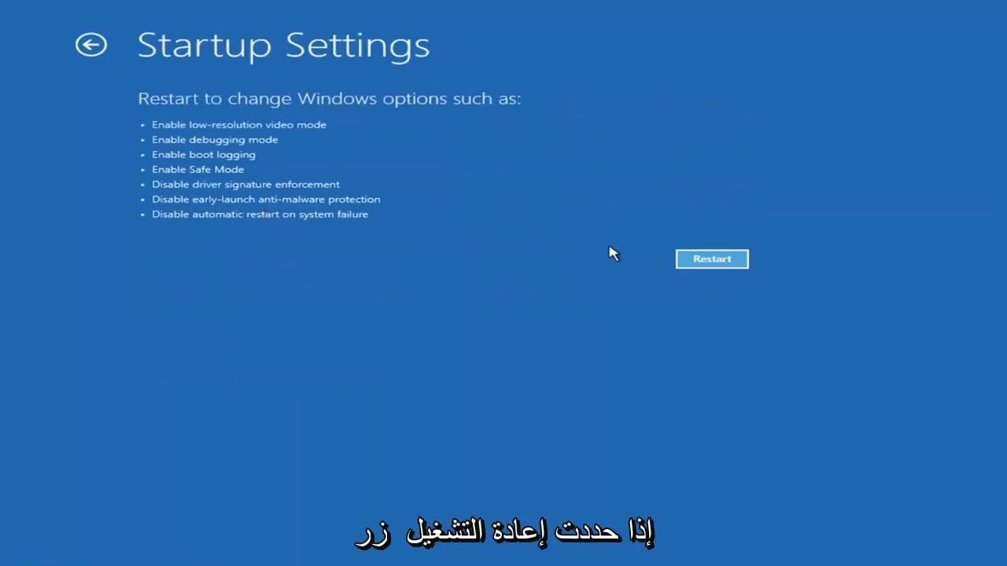
{"action": "left_click", "coordinate": [698, 266]}
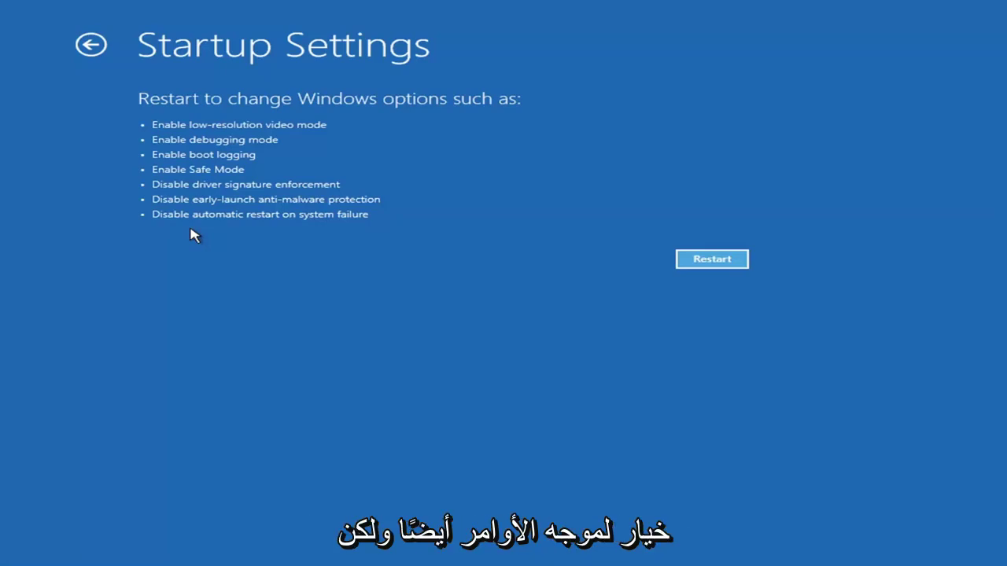
{"action": "left_click", "coordinate": [82, 44]}
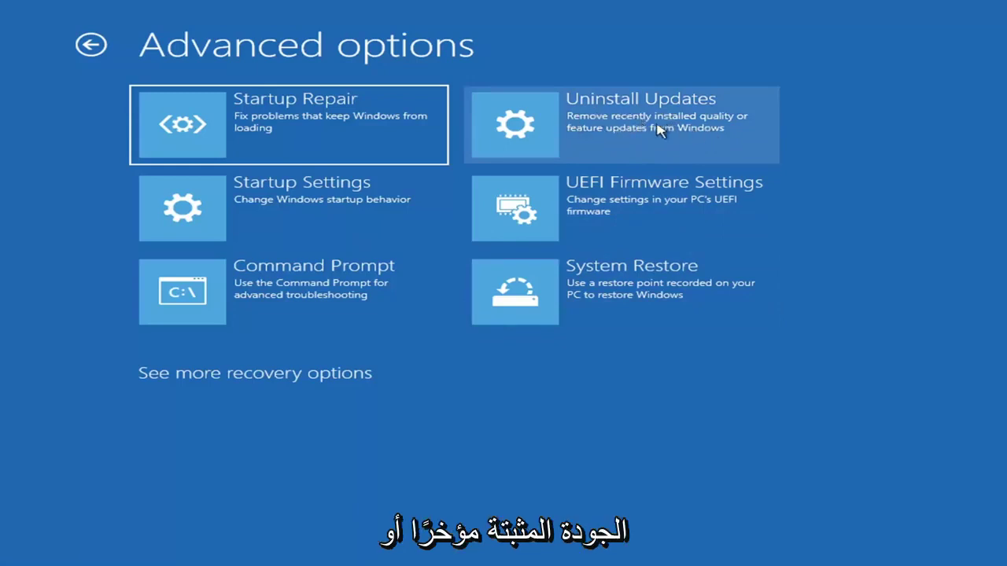
Review the Uninstall Updates choices for quality and feature updates, and return to the advanced options
{"action": "left_click", "coordinate": [588, 128]}
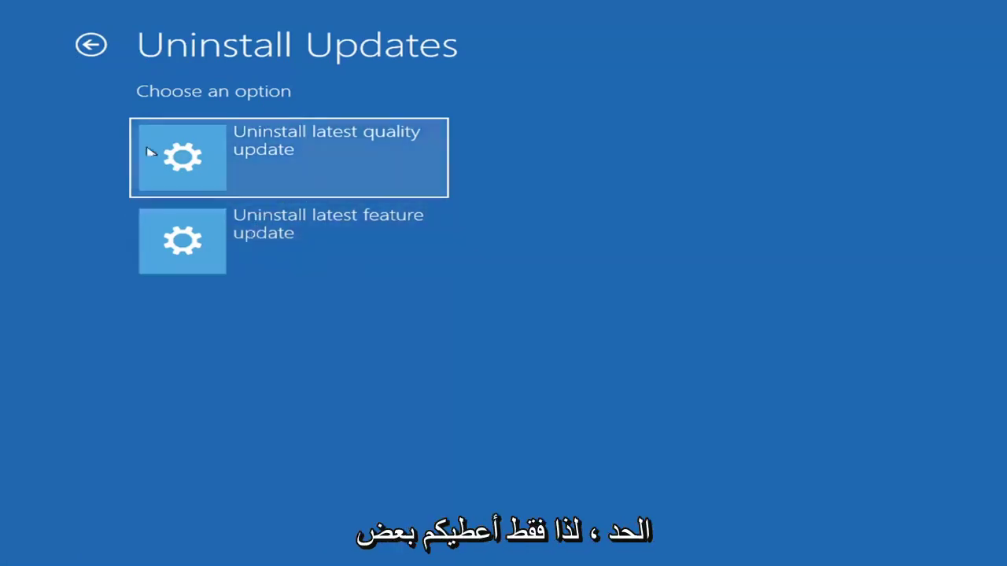
{"action": "left_click", "coordinate": [91, 45]}
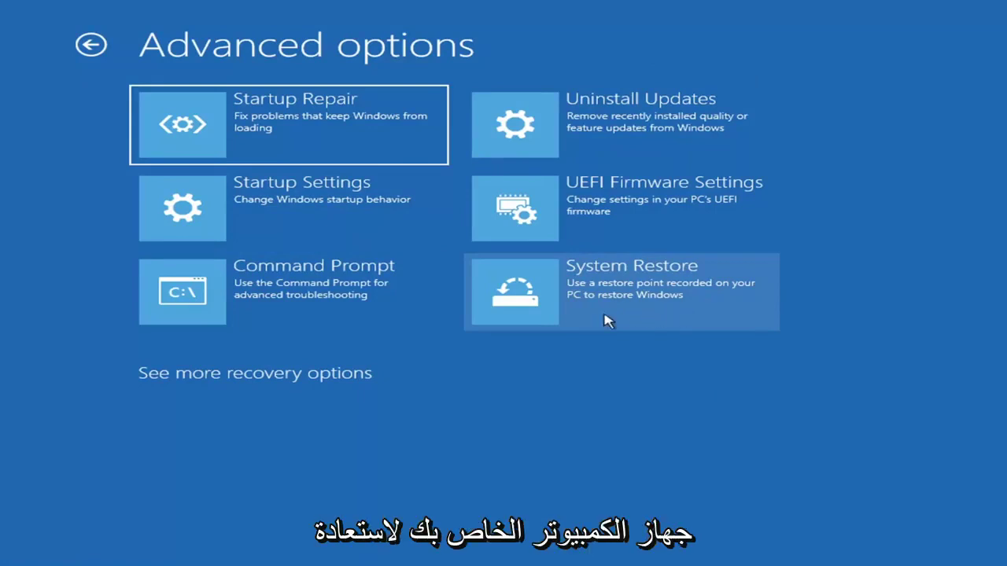
Use System Restore to return the PC to the "Before Updates" restore point of 7/9/2021 12:37:05 PM and restart it
{"action": "left_click", "coordinate": [652, 307]}
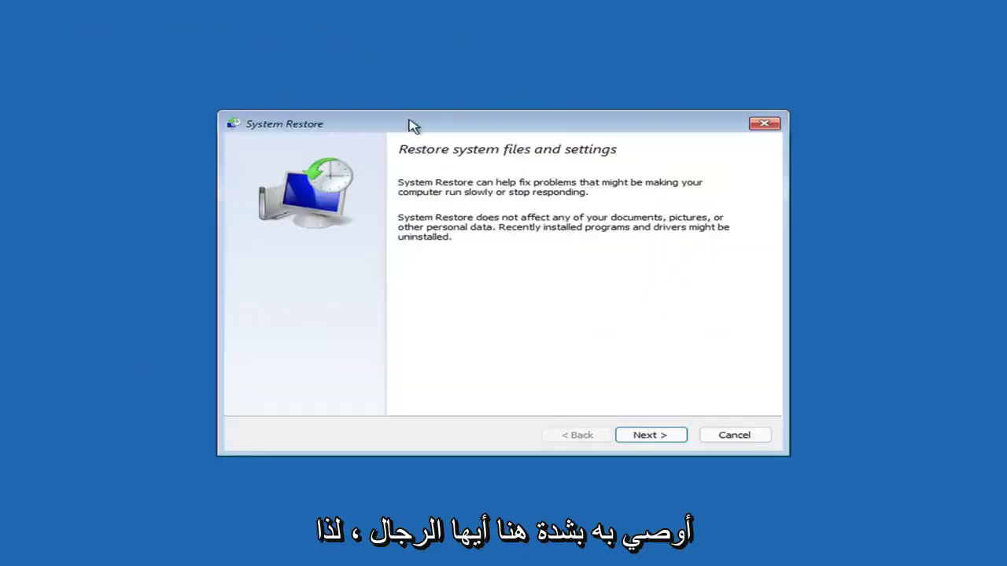
{"action": "left_click", "coordinate": [641, 433]}
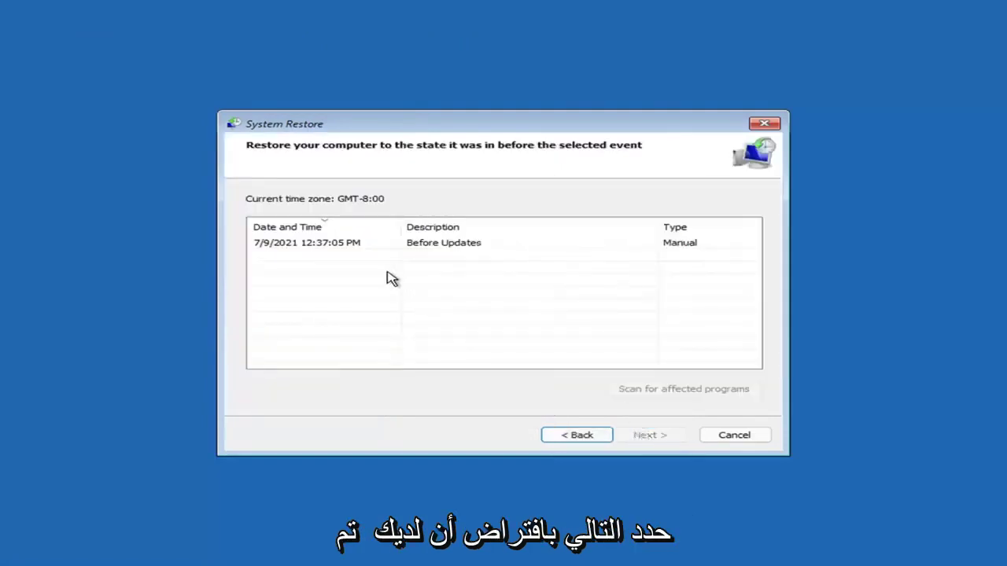
{"action": "left_click", "coordinate": [313, 250]}
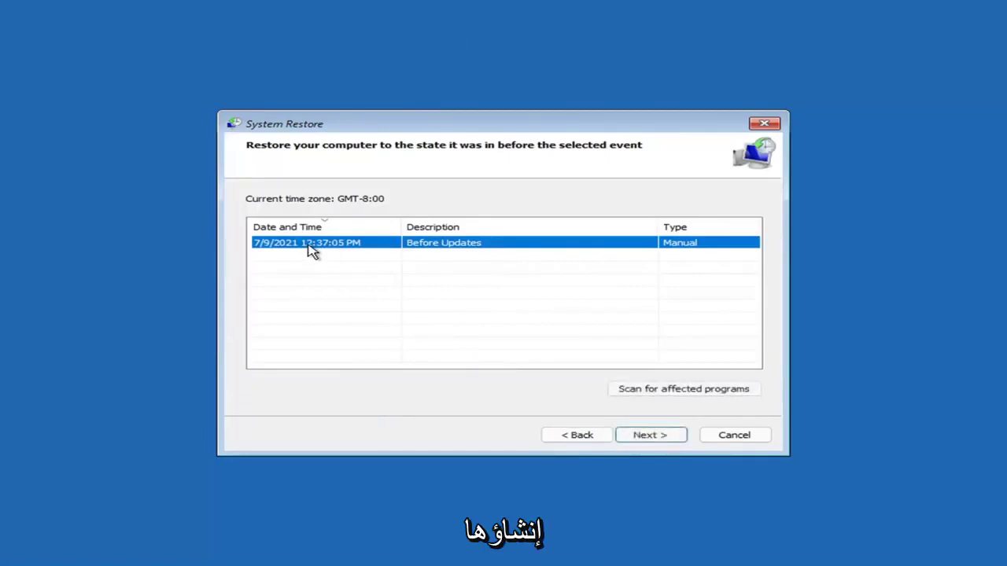
{"action": "left_click", "coordinate": [661, 437]}
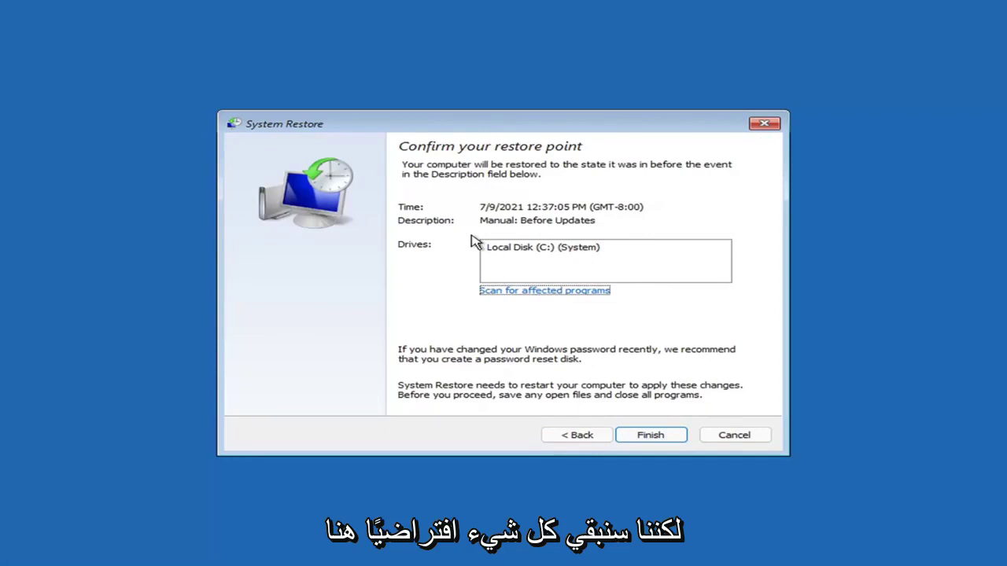
{"action": "left_click", "coordinate": [652, 441]}
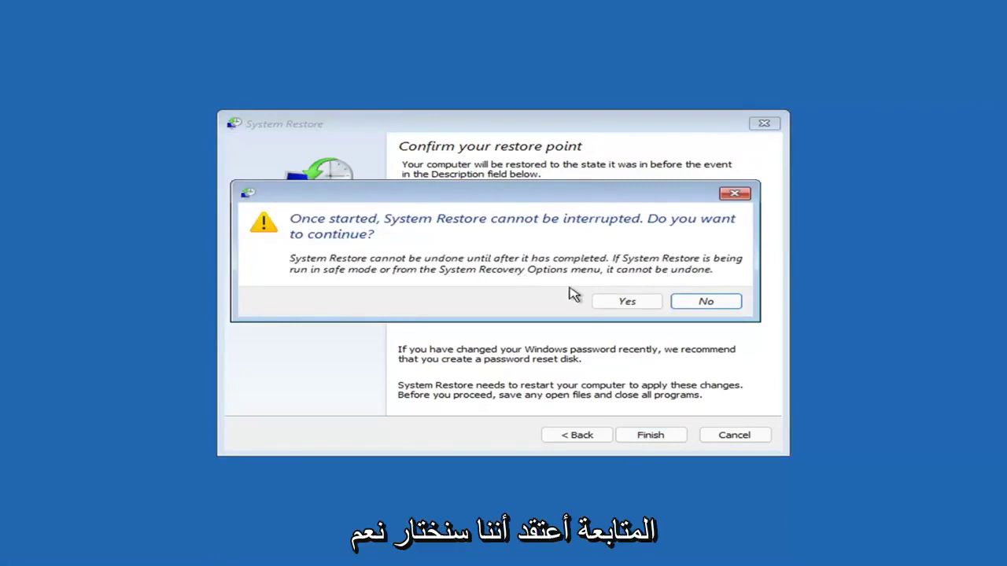
{"action": "left_click", "coordinate": [632, 305]}
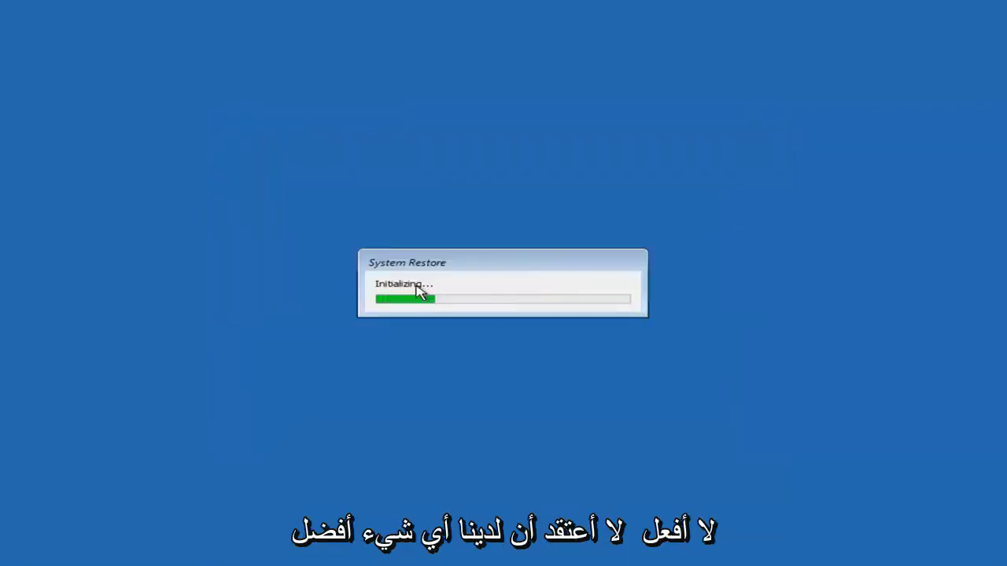
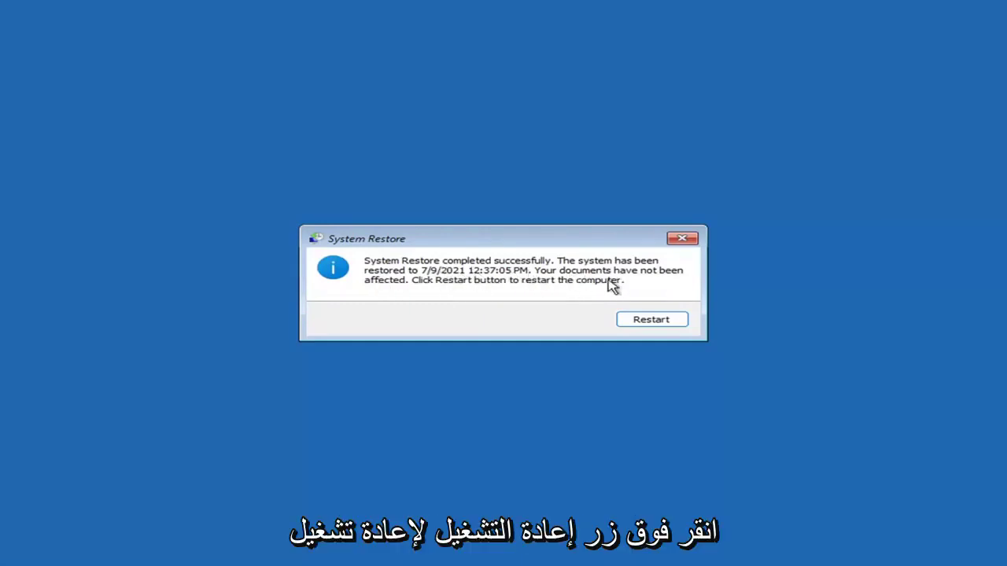
{"action": "left_click", "coordinate": [649, 319]}
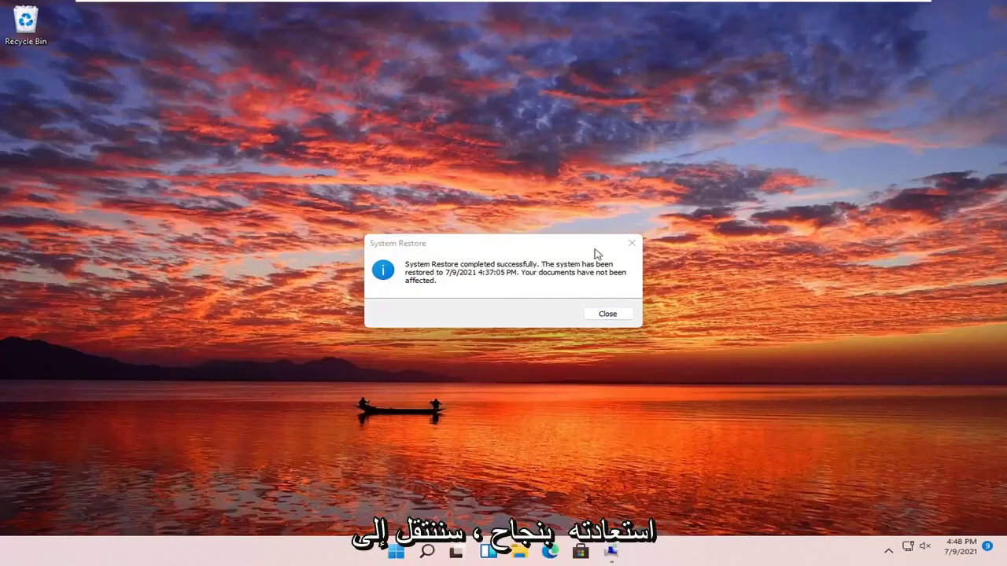
{"action": "left_click", "coordinate": [632, 243]}
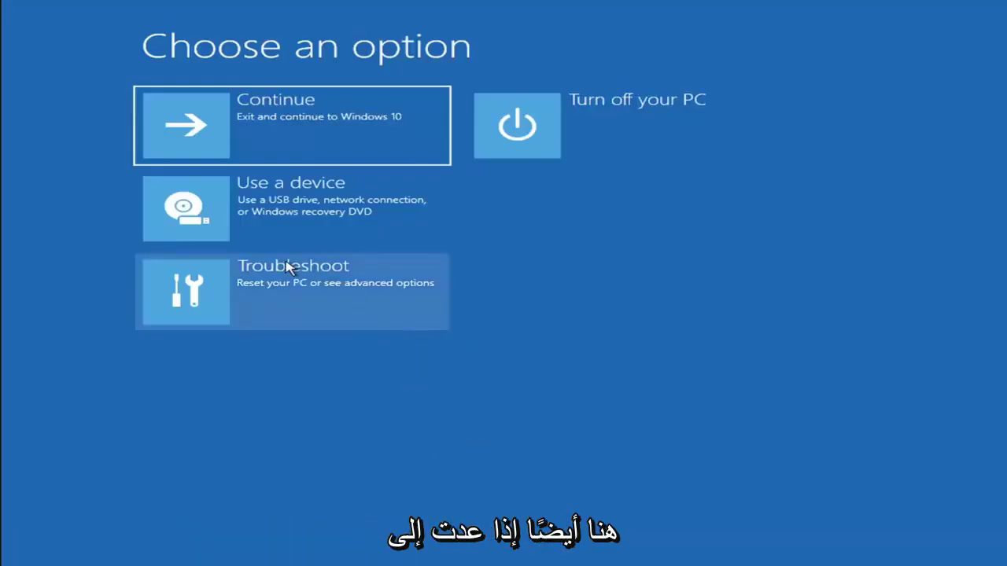
Review the Reset this PC choices for keeping or removing files, and return to the main recovery options
{"action": "left_click", "coordinate": [292, 299]}
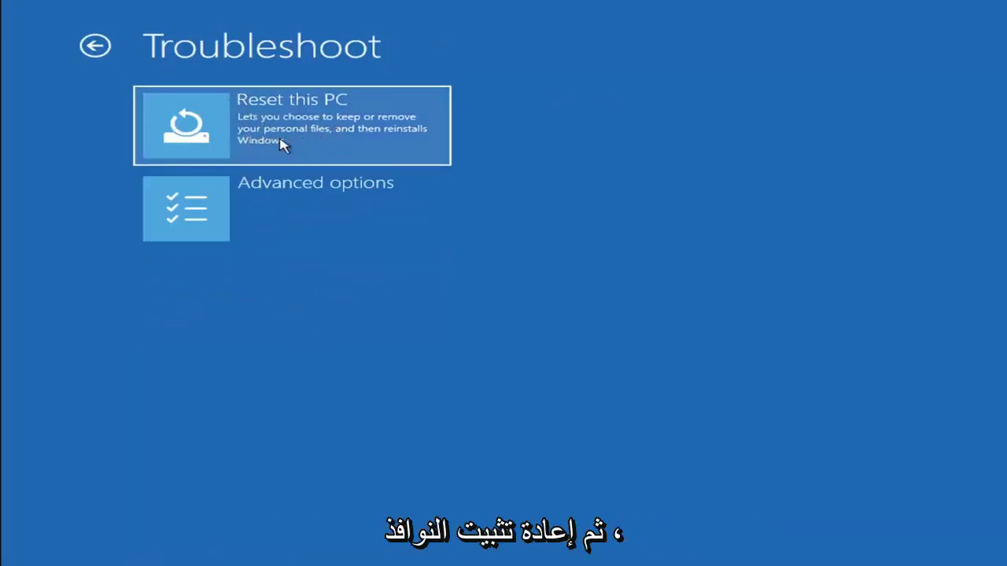
{"action": "left_click", "coordinate": [330, 146]}
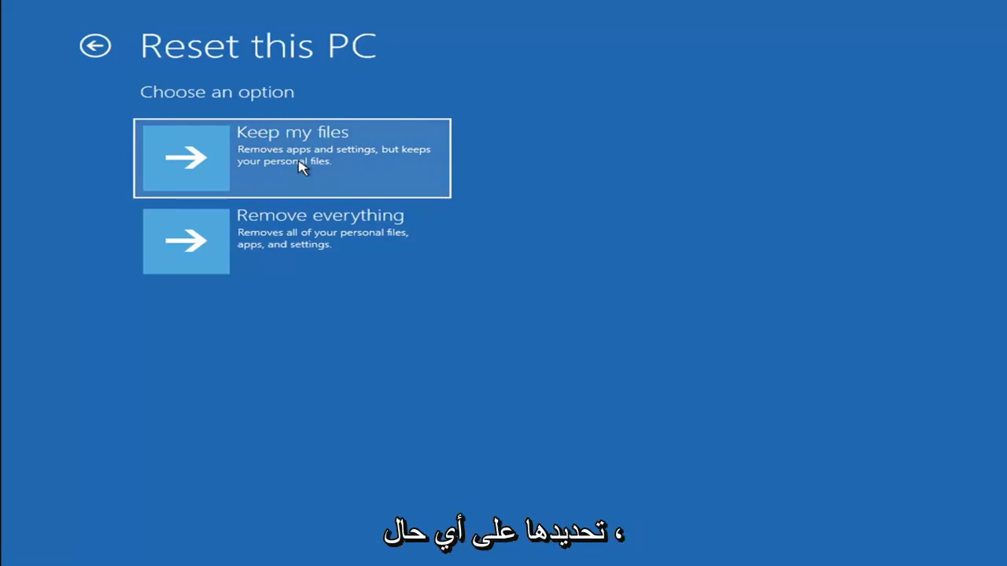
{"action": "left_click", "coordinate": [99, 47]}
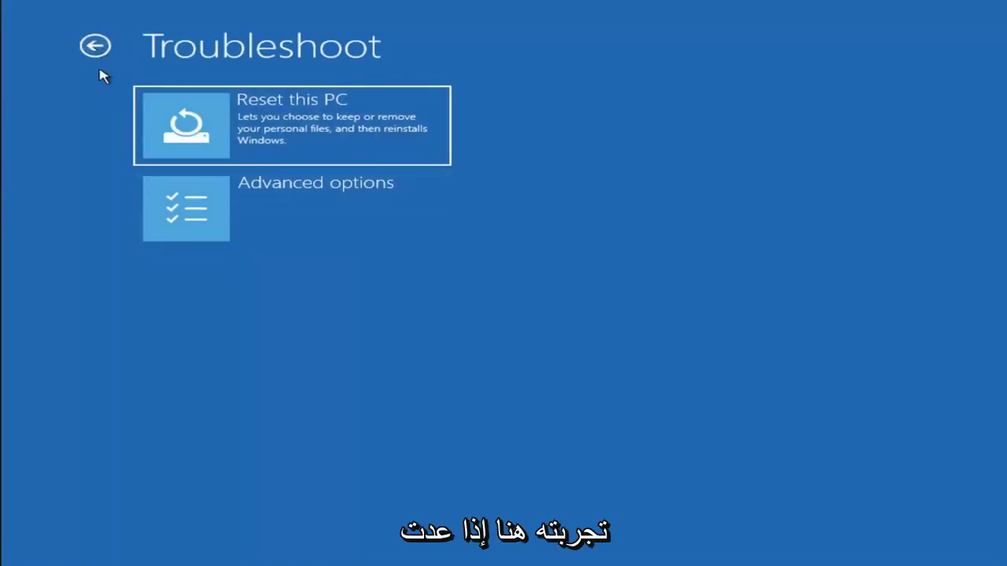
{"action": "left_click", "coordinate": [100, 47]}
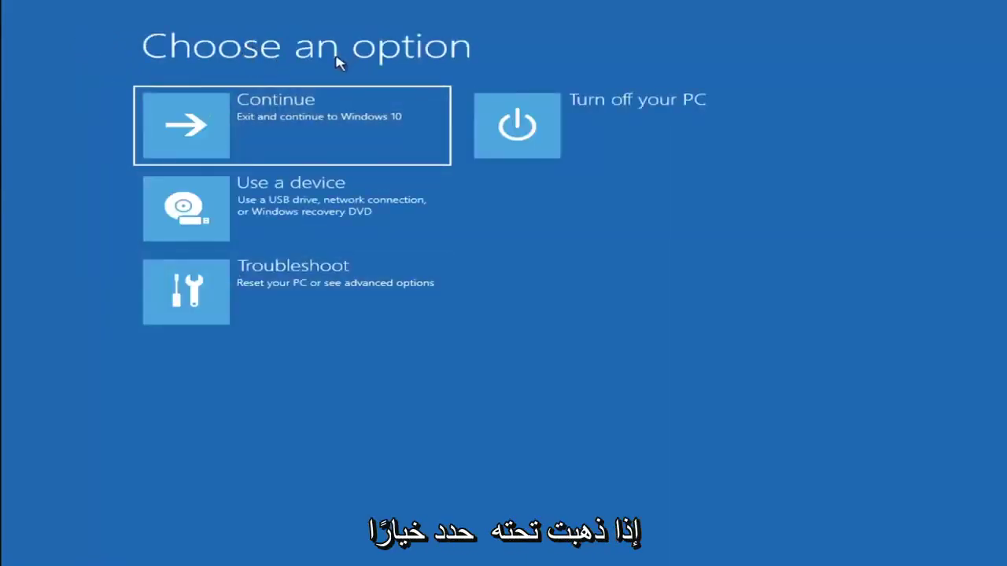
Open the Command Prompt from the advanced troubleshooting options and list the contents of drive C: with dir
{"action": "left_click", "coordinate": [306, 296]}
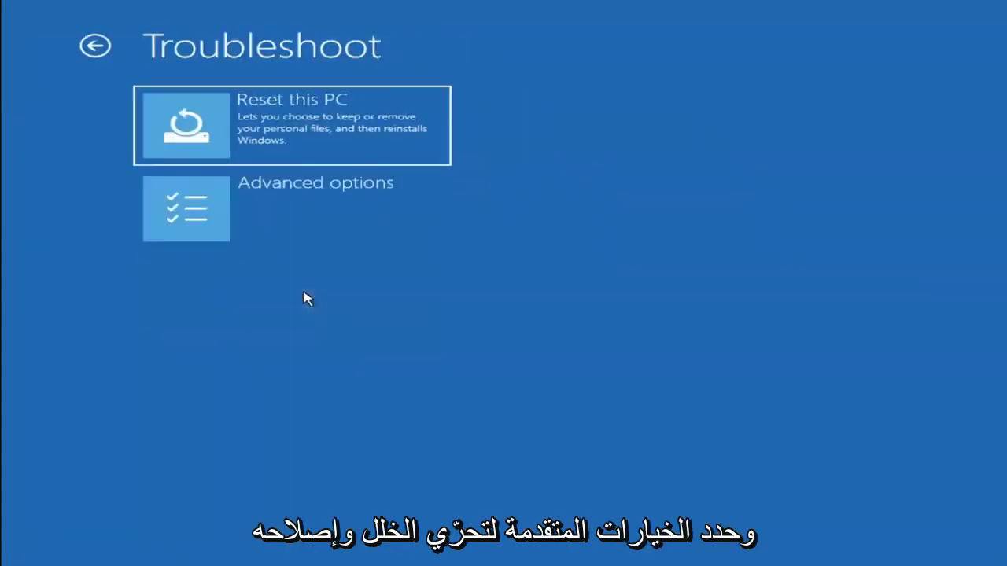
{"action": "left_click", "coordinate": [236, 218]}
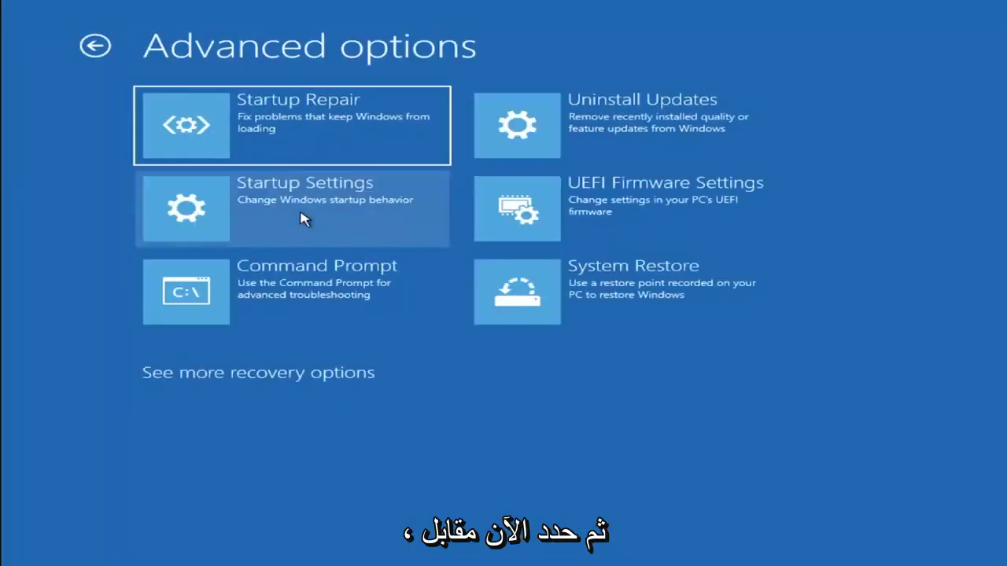
{"action": "left_click", "coordinate": [280, 309]}
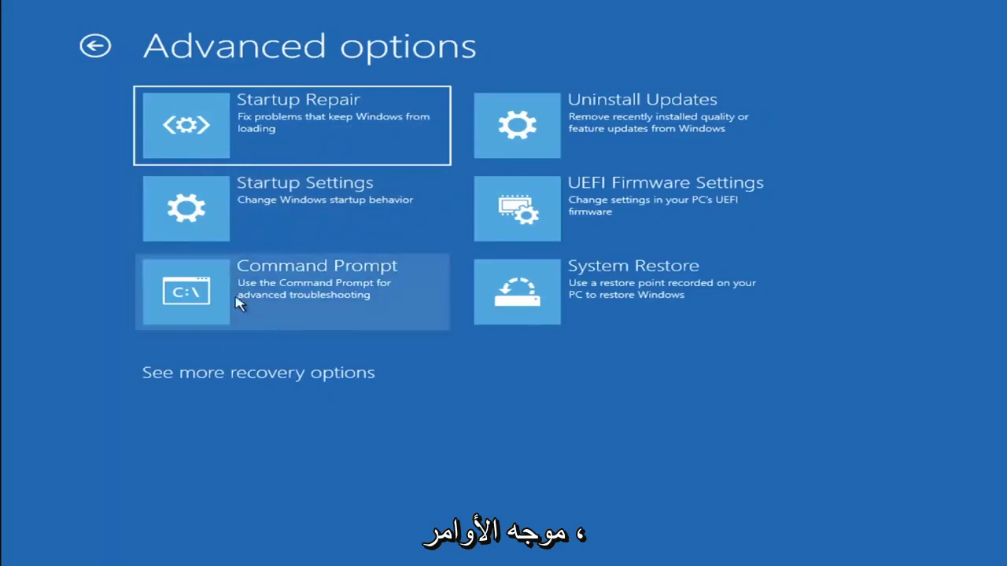
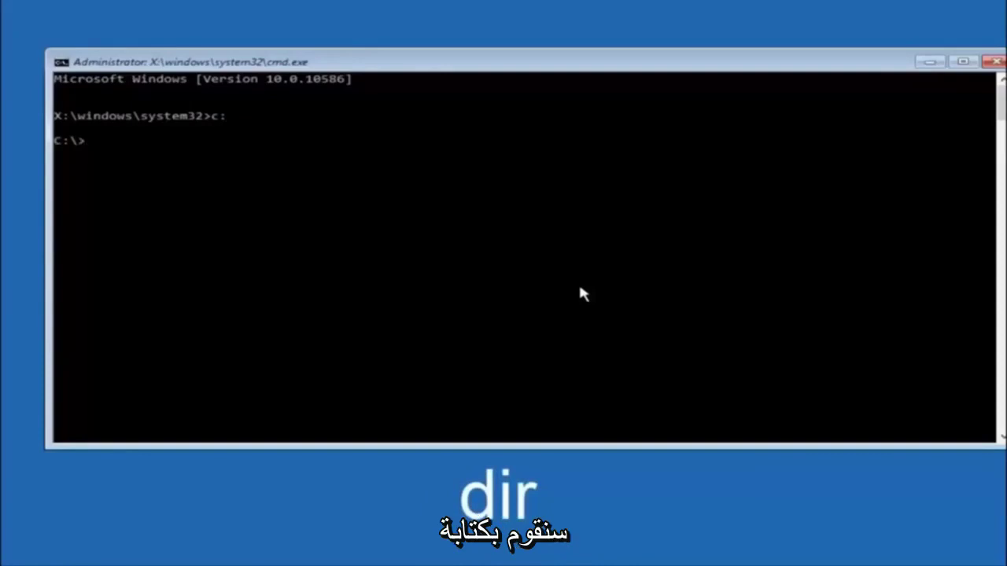
{"action": "type", "text": "dir"}
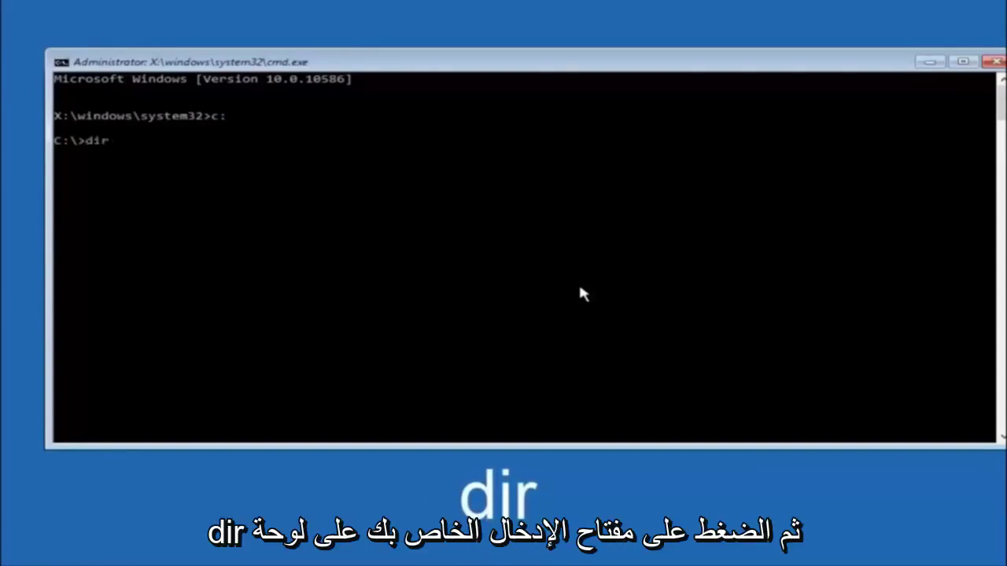
{"action": "key", "text": "Return"}
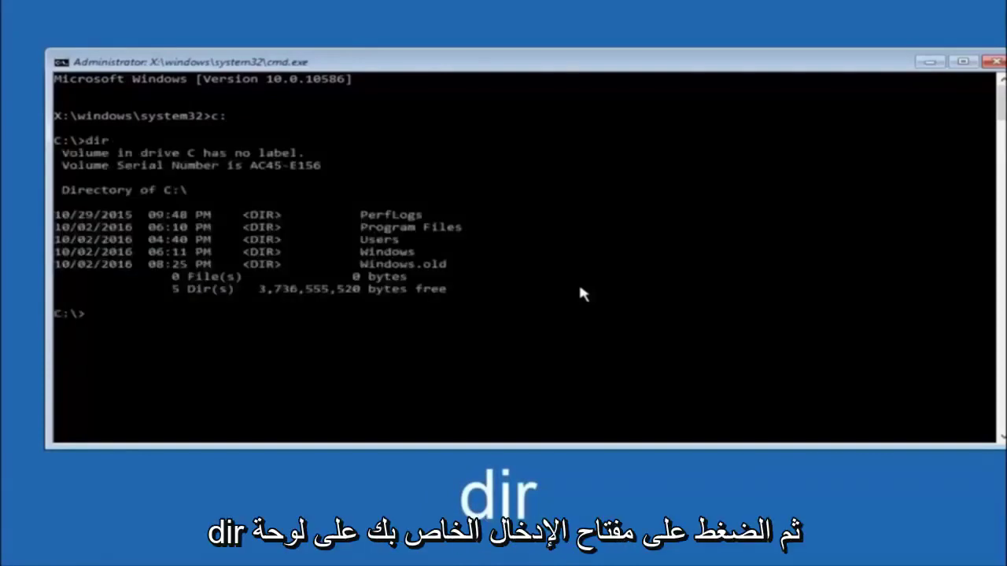
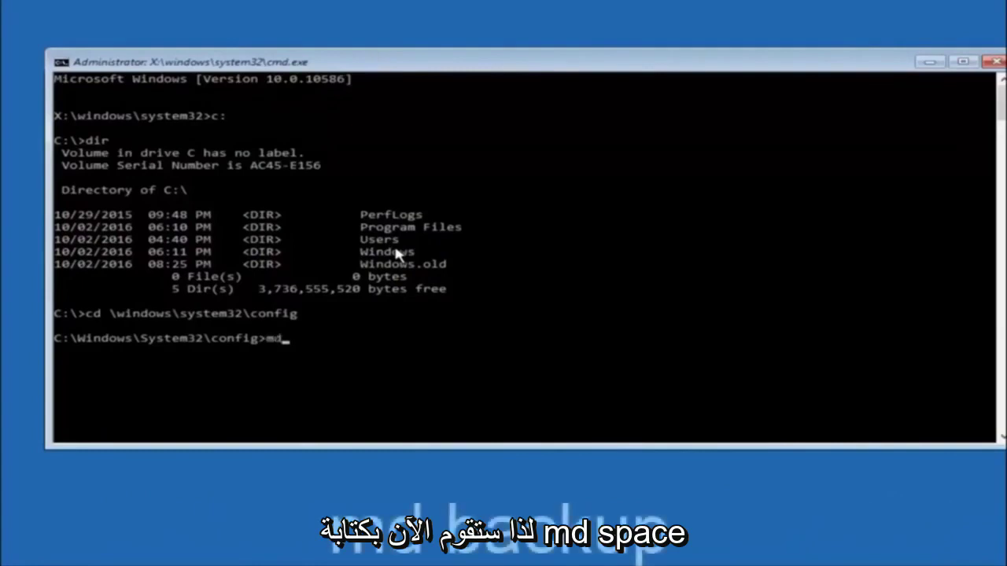
Create a folder named backup in C:\Windows\System32\config and copy all of the config files with copy *.*
{"action": "type", "text": "backup"}
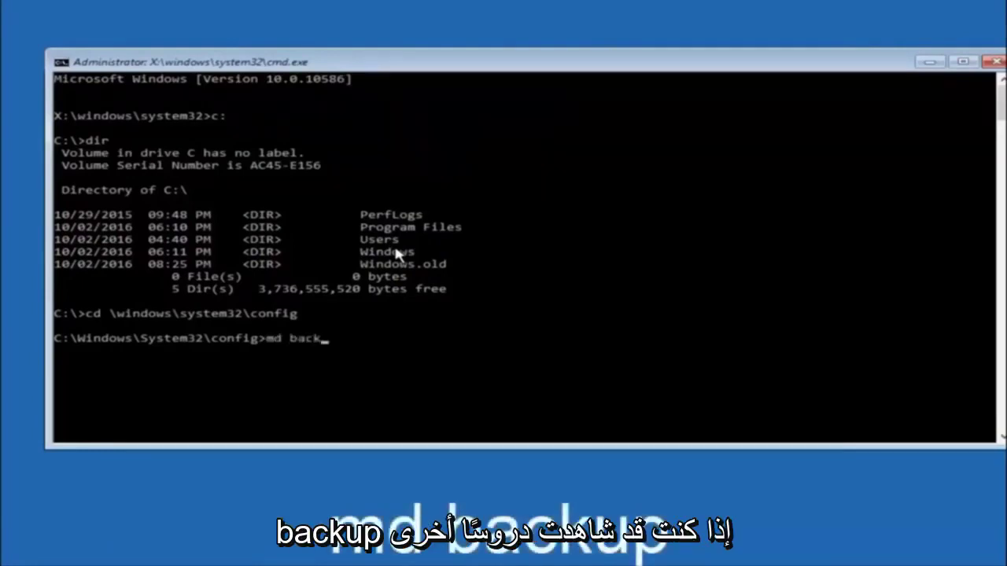
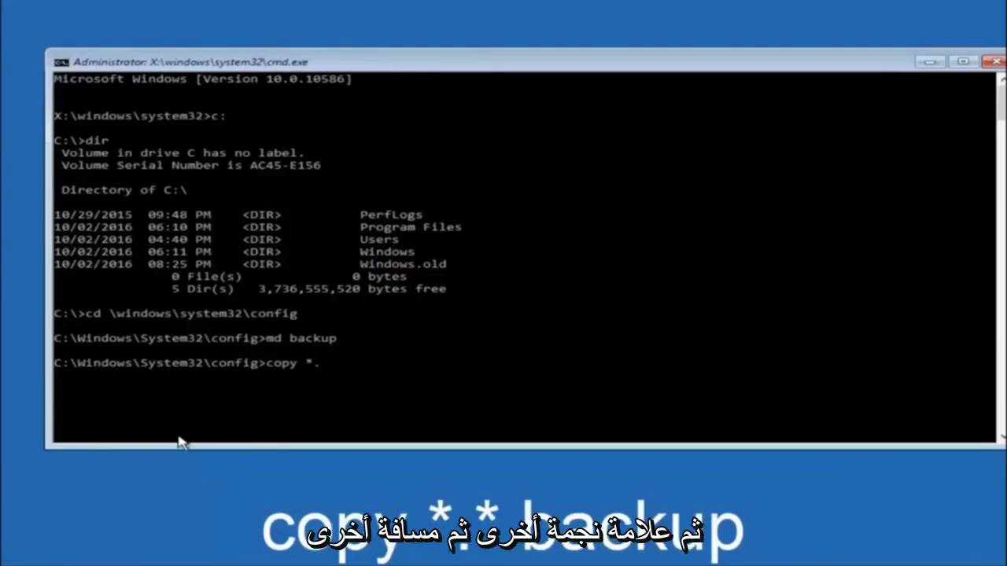
{"action": "type", "text": "*"}
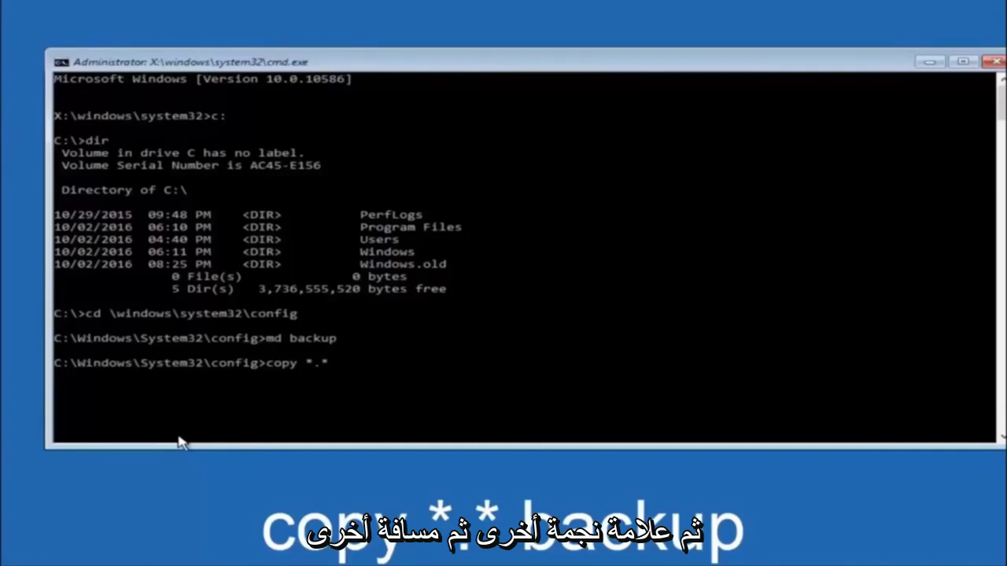
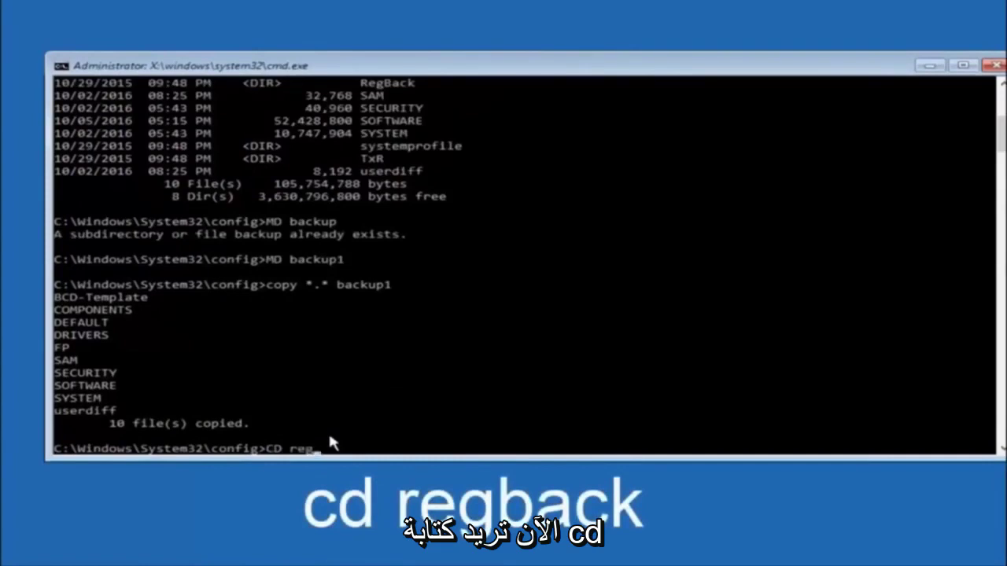
Change to the regback folder inside C:\Windows\System32\config and list its contents with dir
{"action": "type", "text": "back"}
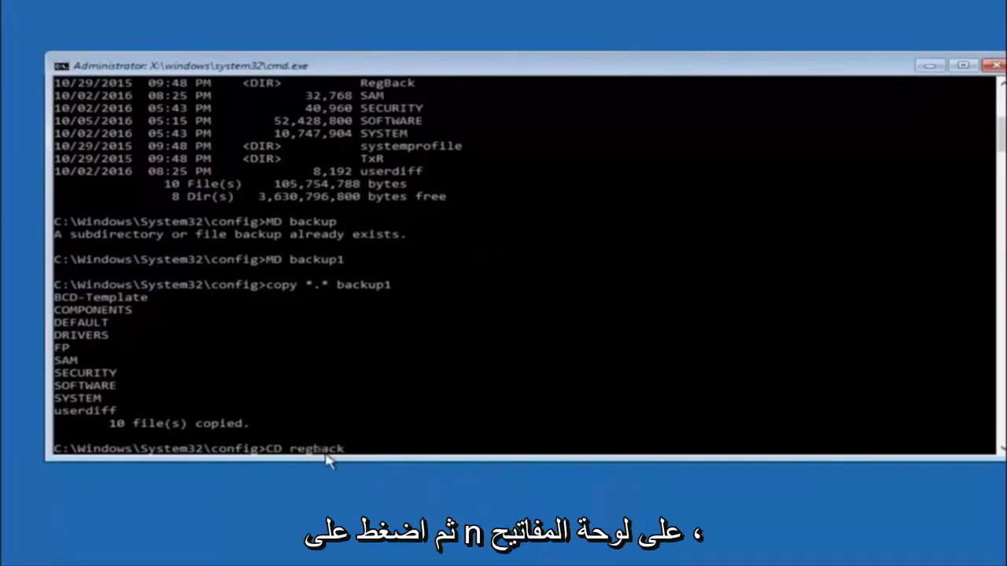
{"action": "key", "text": "Return"}
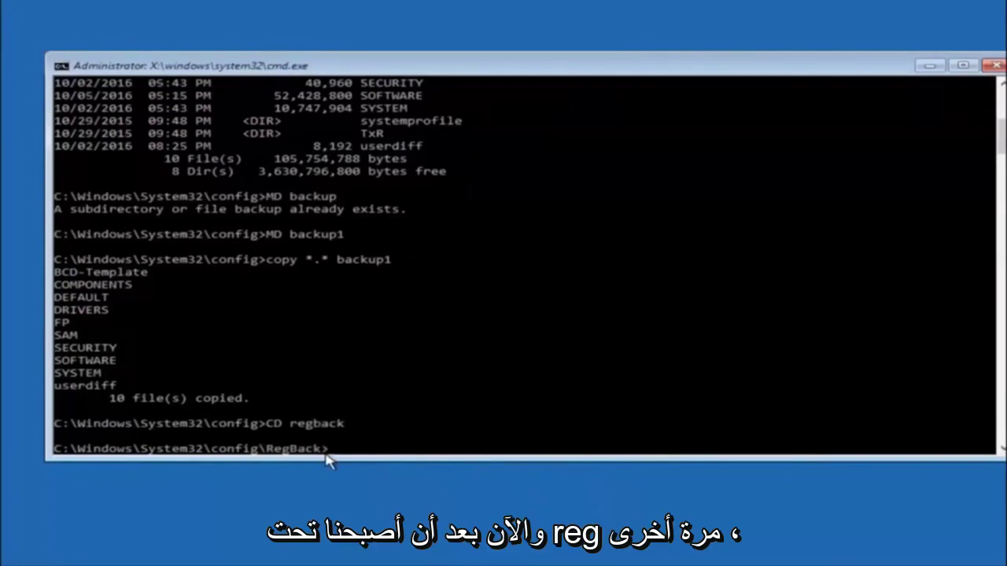
{"action": "type", "text": "d"}
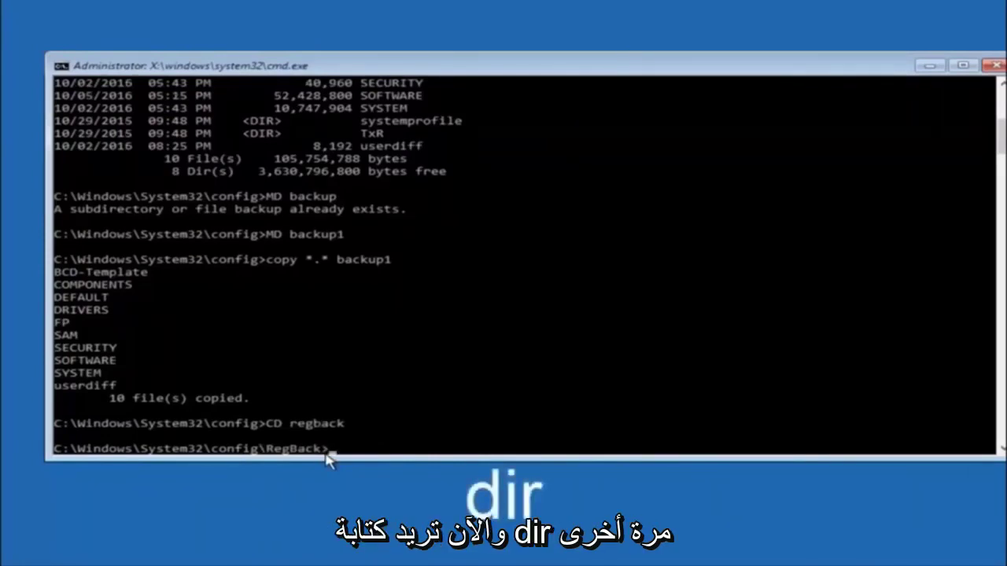
{"action": "type", "text": "ir"}
{"action": "key", "text": "Return"}
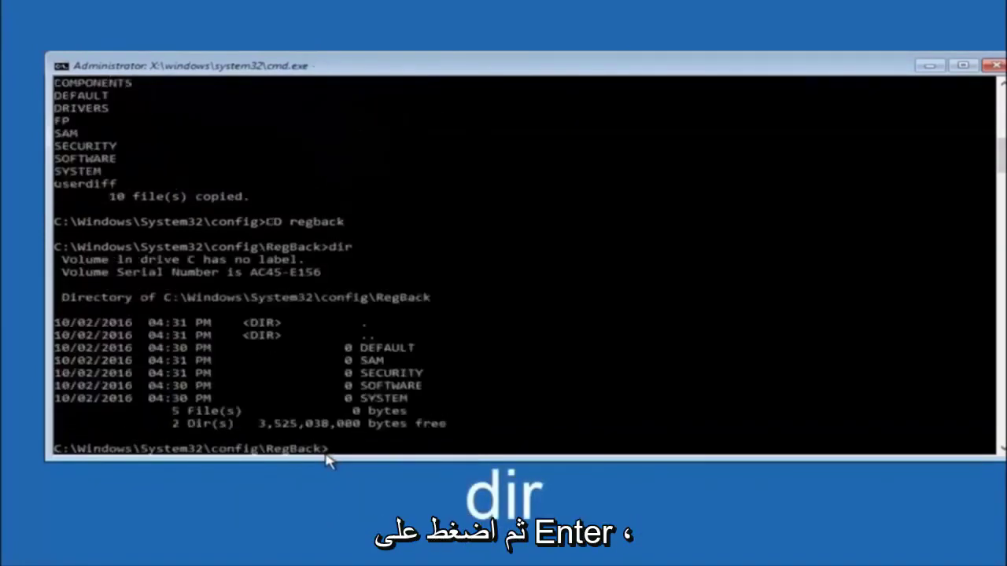
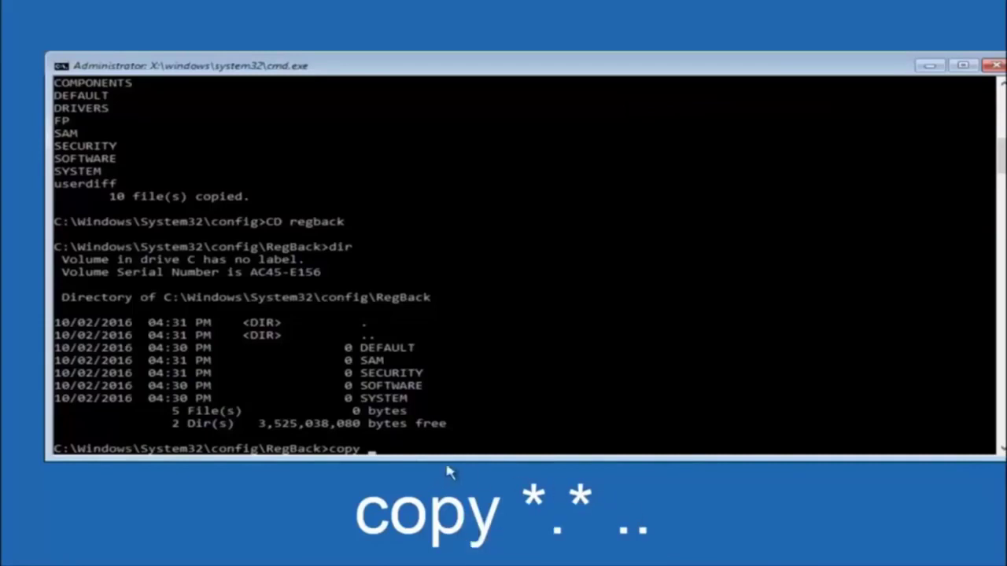
Write the command copy *.* at the RegBack prompt to select all of the folder's registry backup files for copying
{"action": "left_click", "coordinate": [373, 450]}
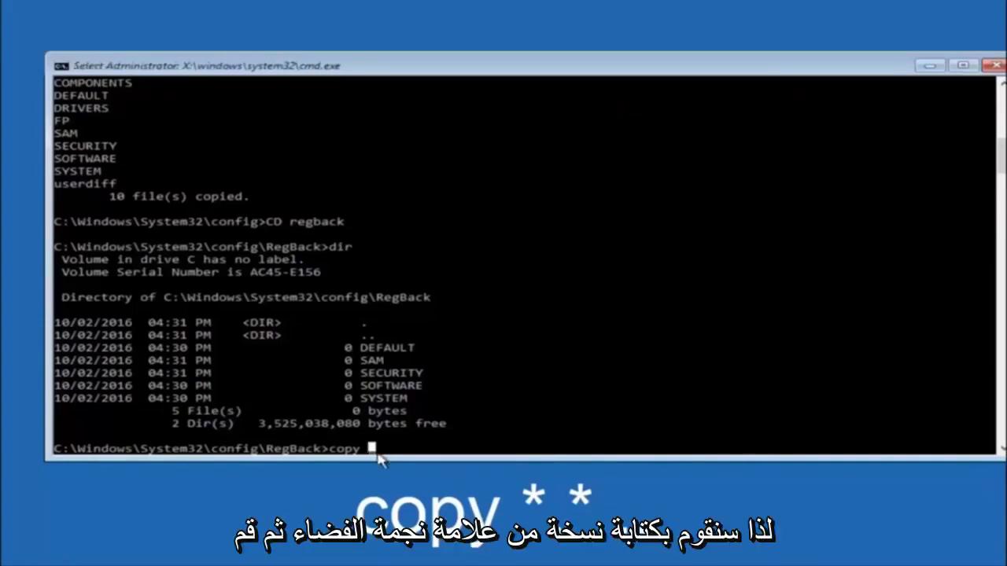
{"action": "type", "text": "*"}
{"action": "type", "text": "*."}
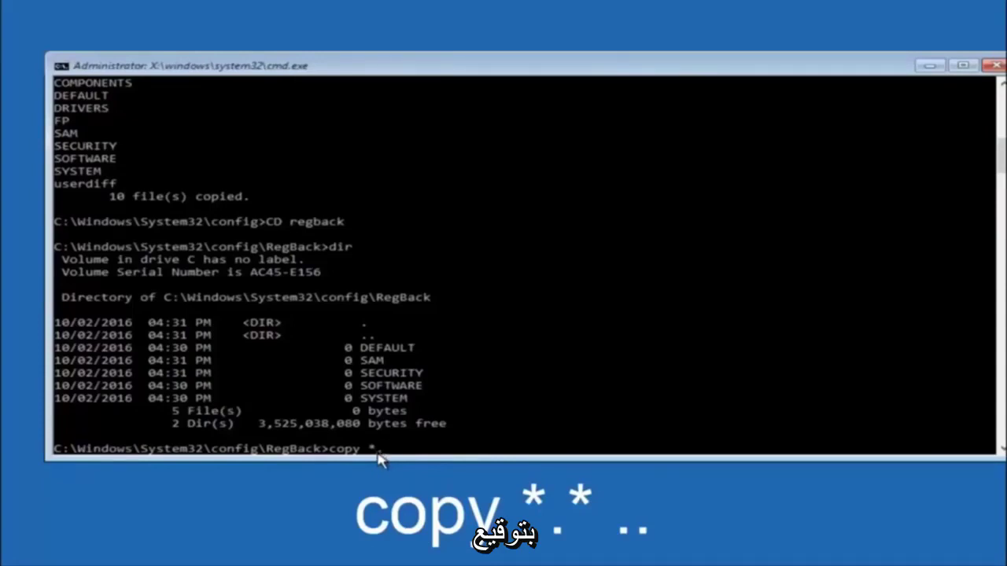
{"action": "type", "text": "*"}
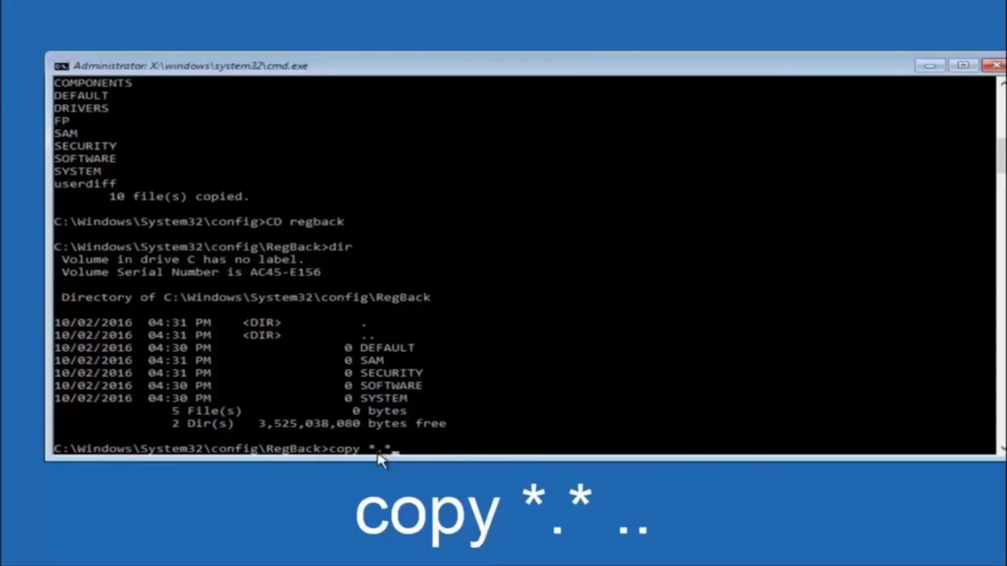